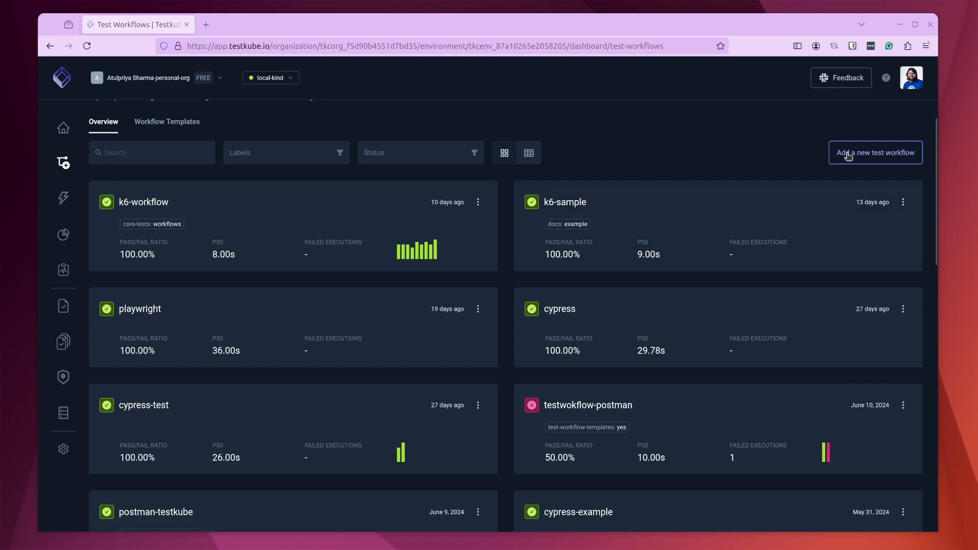
- Start a new test workflow from an example, using the Distributed K6 template from the Parallel Executions category
click(847, 156)
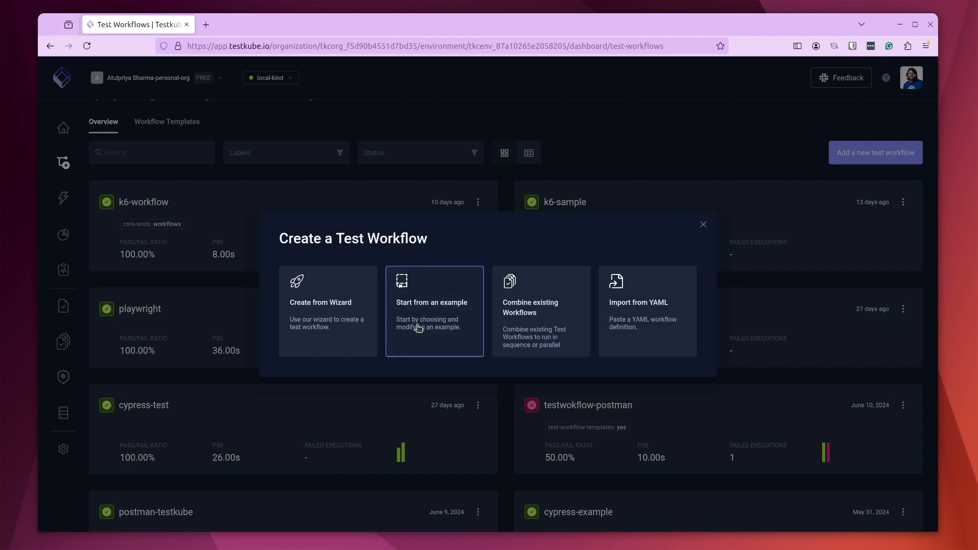
click(435, 330)
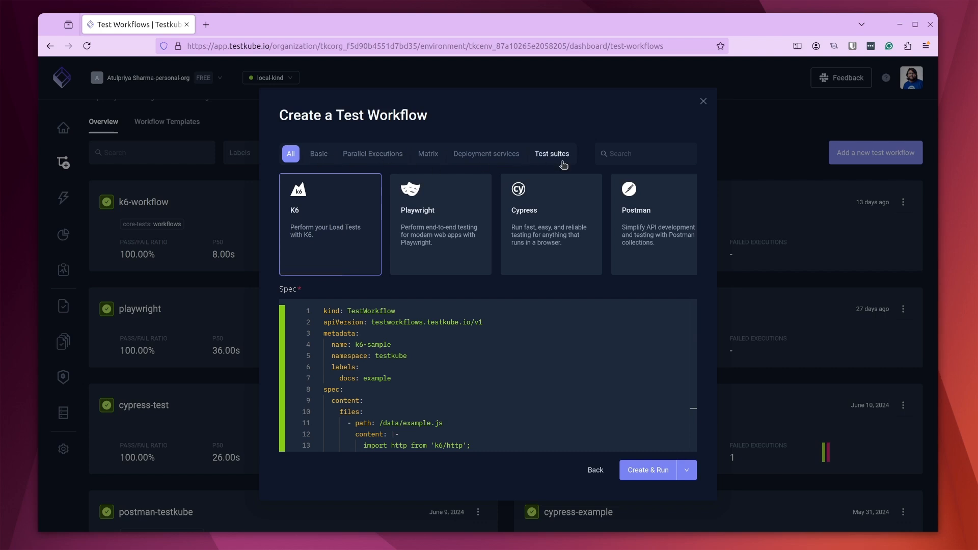
click(372, 162)
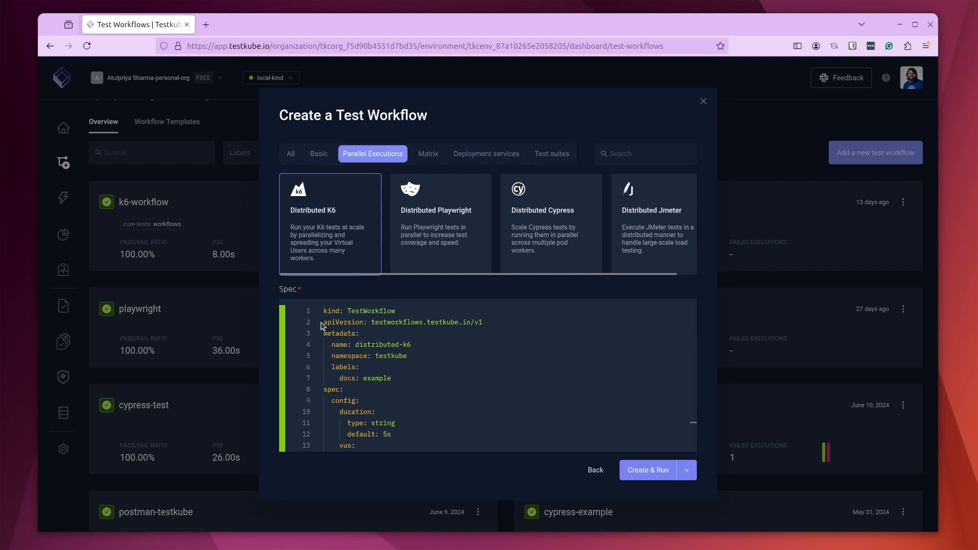
- Examine the metadata, the duration, vus and workers configuration, and the Git content source in the Distributed K6 spec
drag(325, 311, 479, 404)
click(479, 404)
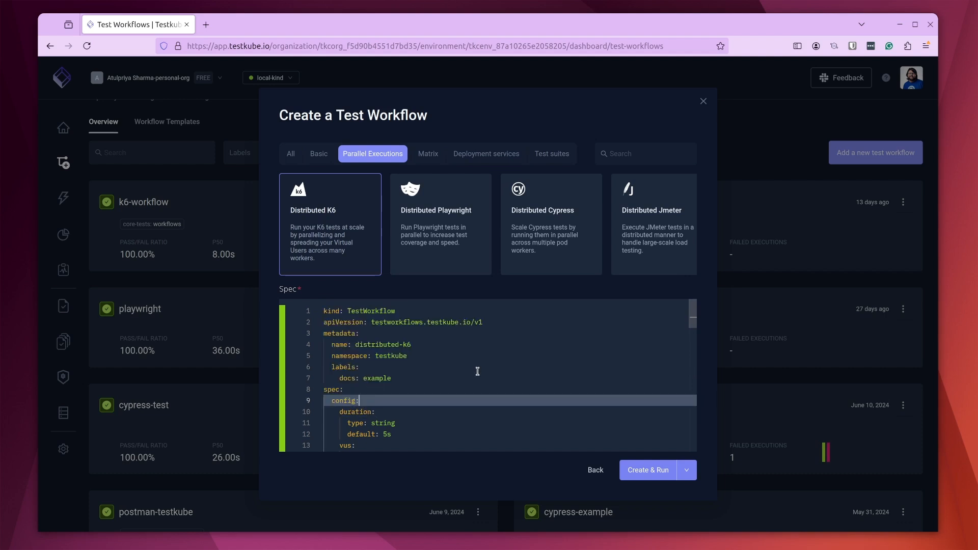
click(443, 359)
drag(356, 344, 408, 355)
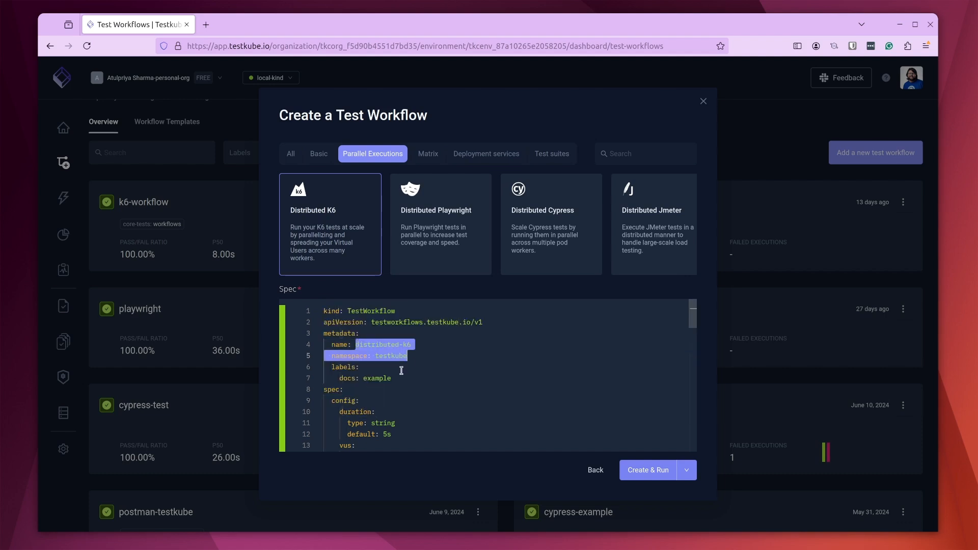
scroll(356, 362, down, 2)
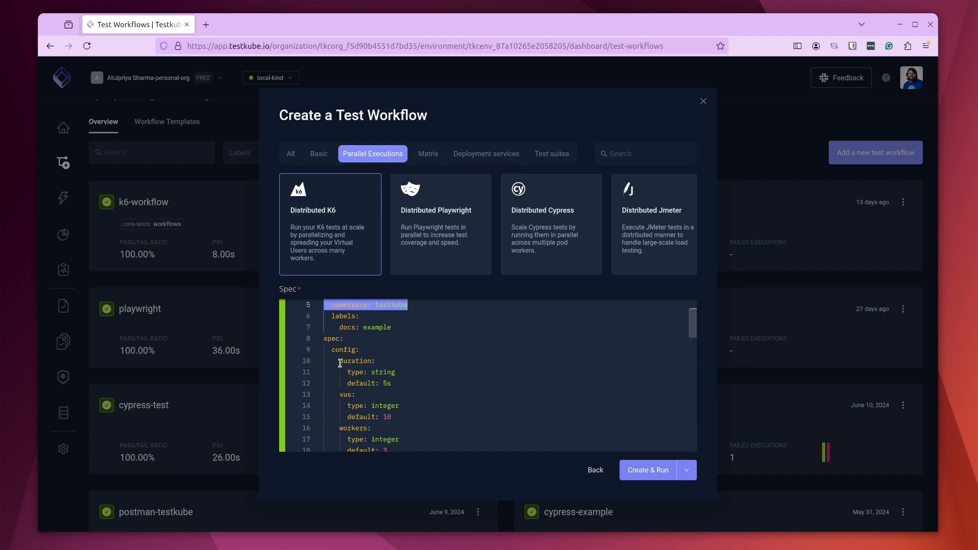
drag(340, 359, 397, 383)
scroll(395, 381, down, 2)
drag(338, 346, 580, 406)
scroll(418, 383, down, 2)
click(440, 366)
scroll(545, 382, down, 3)
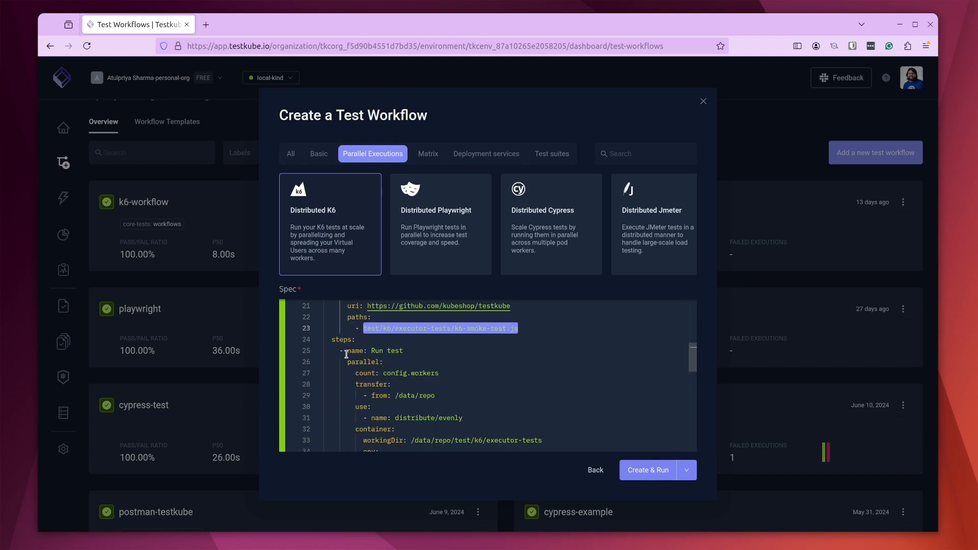
- Examine the spec's Run test step, covering its parallel settings, environment variables, resource requests and k6 shell command
drag(344, 350, 431, 351)
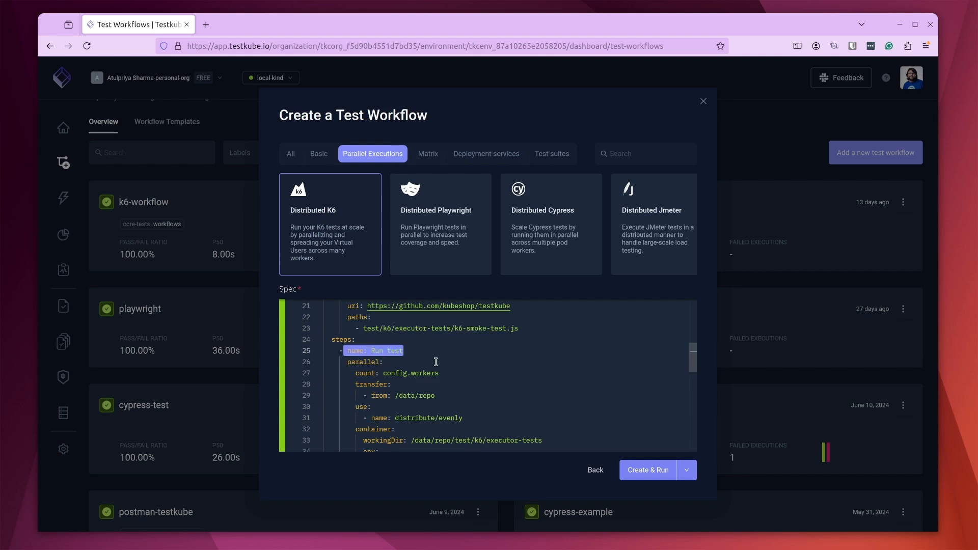
scroll(439, 367, down, 1)
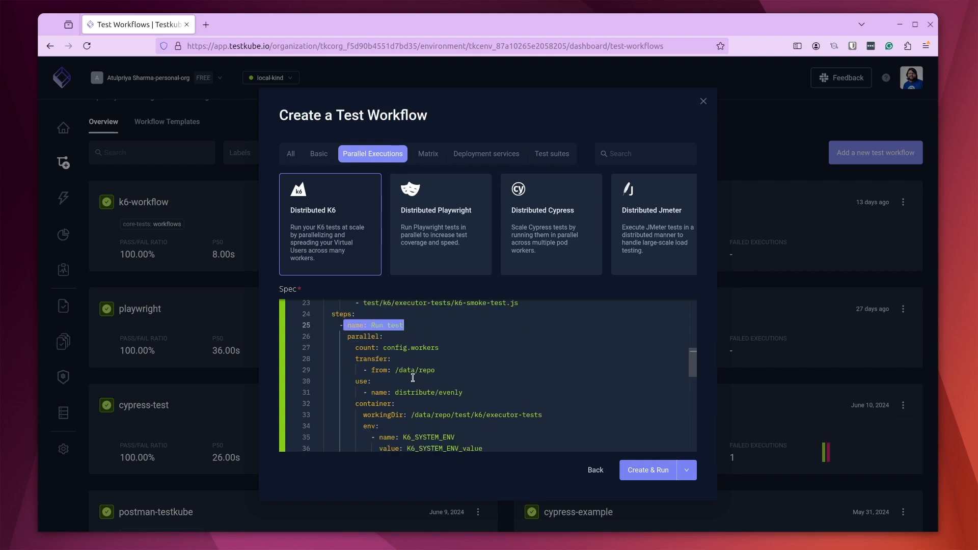
scroll(412, 377, down, 1)
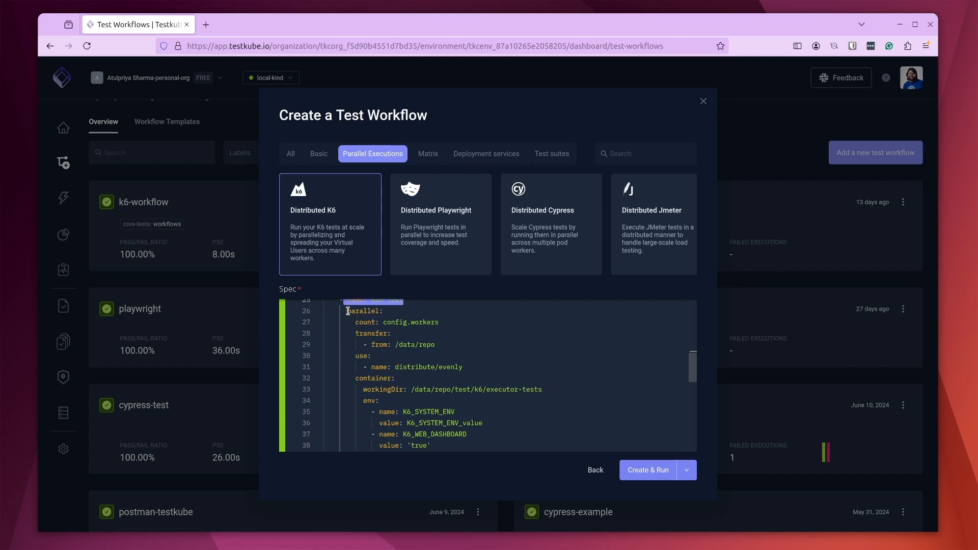
drag(347, 312, 491, 317)
scroll(479, 350, down, 2)
scroll(446, 362, down, 1)
drag(379, 336, 515, 390)
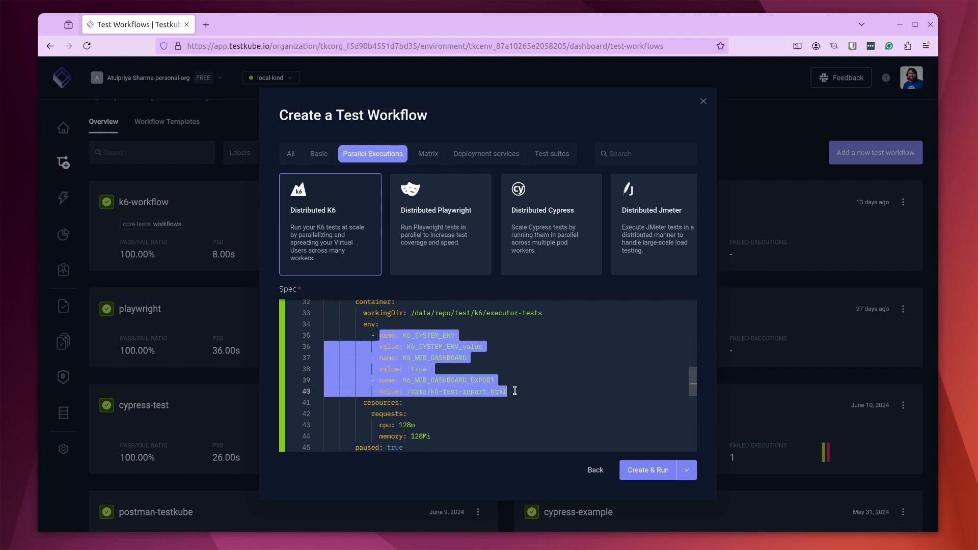
scroll(514, 390, down, 2)
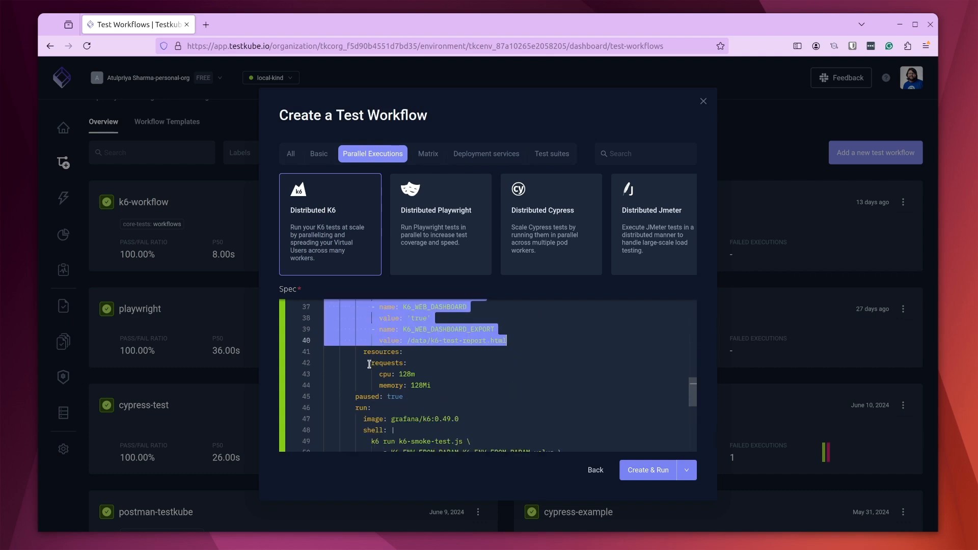
drag(377, 375, 432, 386)
scroll(391, 379, down, 3)
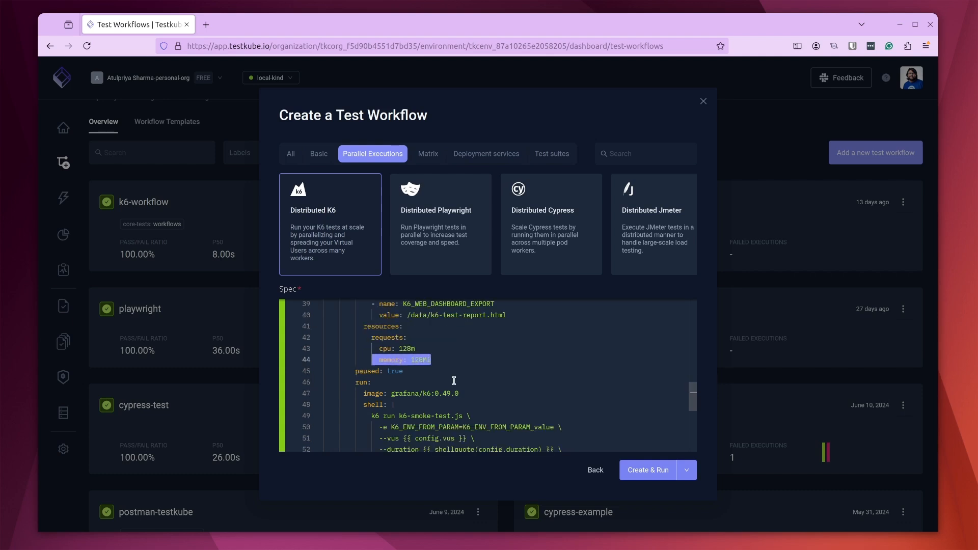
drag(368, 365, 670, 413)
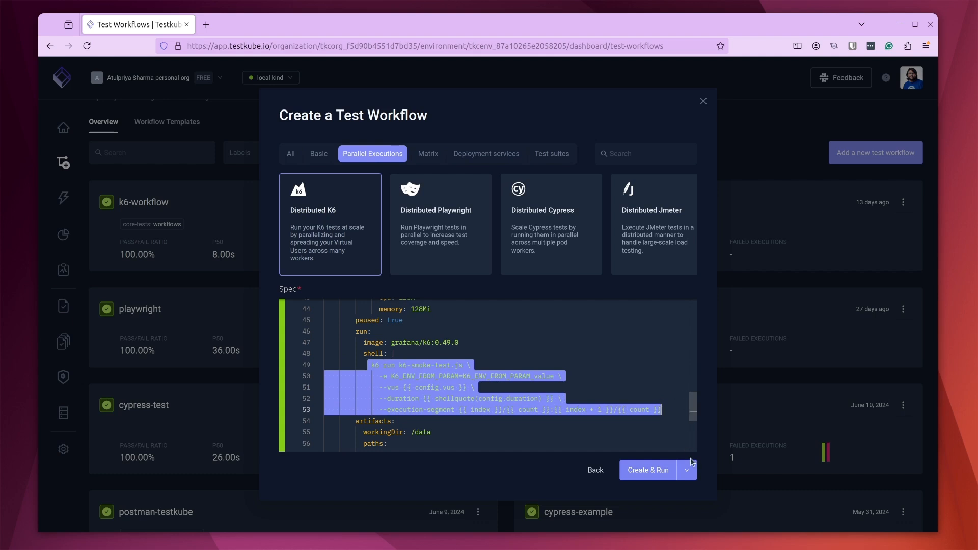
- Create the distributed-k6 workflow from the template spec without running it
click(689, 470)
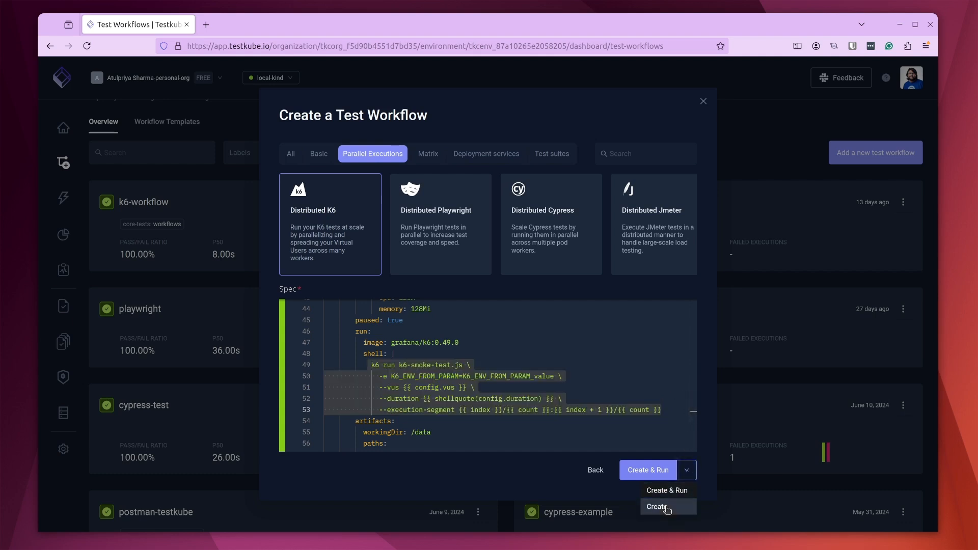
click(657, 507)
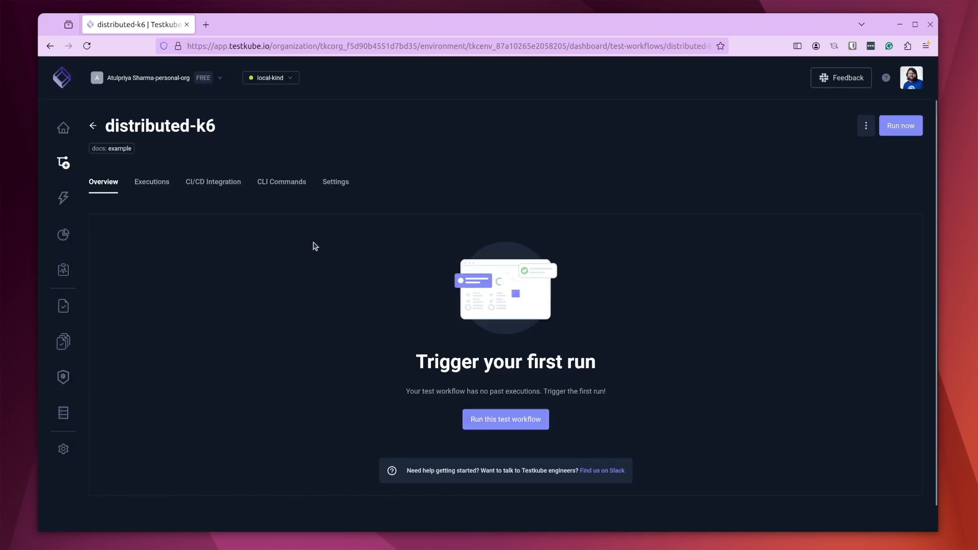
triple_click(586, 355)
click(620, 355)
- Run the distributed-k6 workflow with a duration of 10s, 15 vus and 5 workers
click(503, 427)
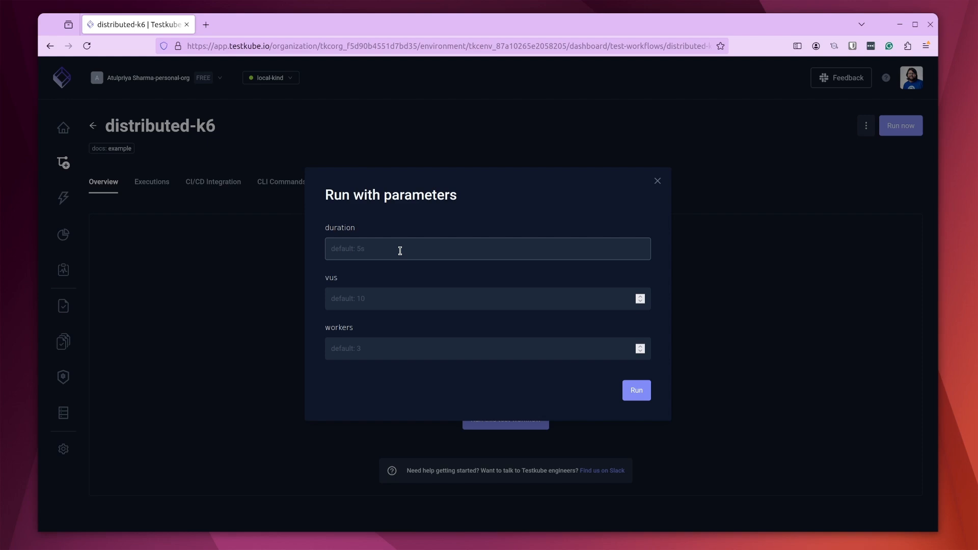
click(400, 251)
text(10s)
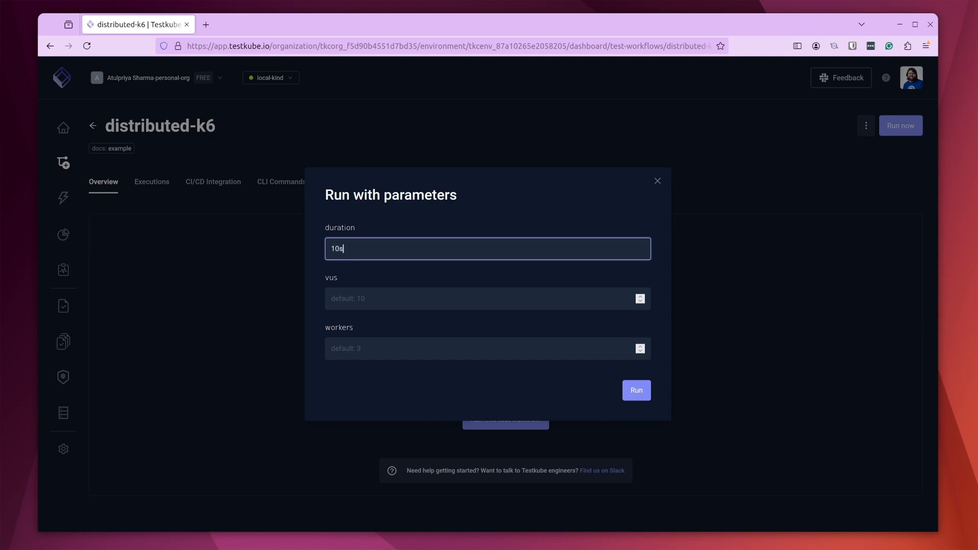
key(Tab)
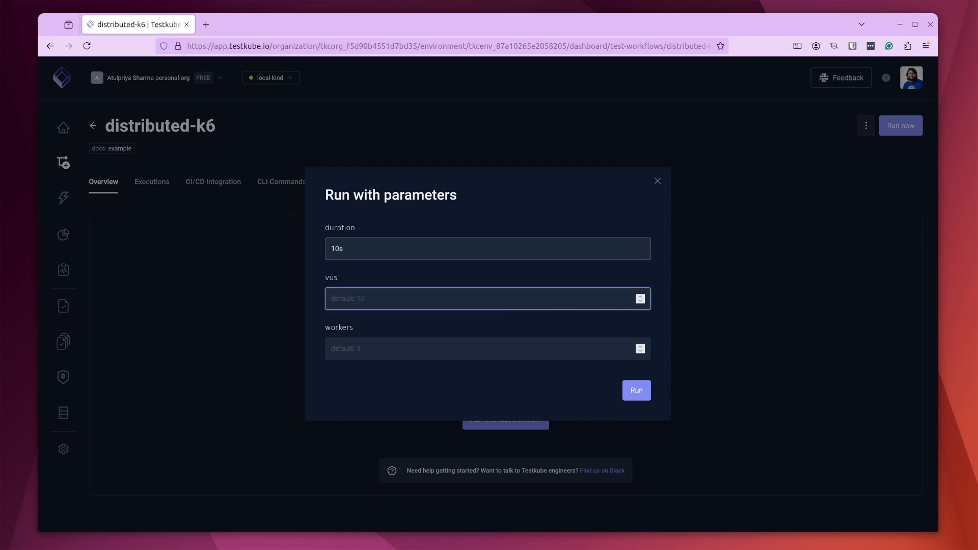
text(15)
key(Tab)
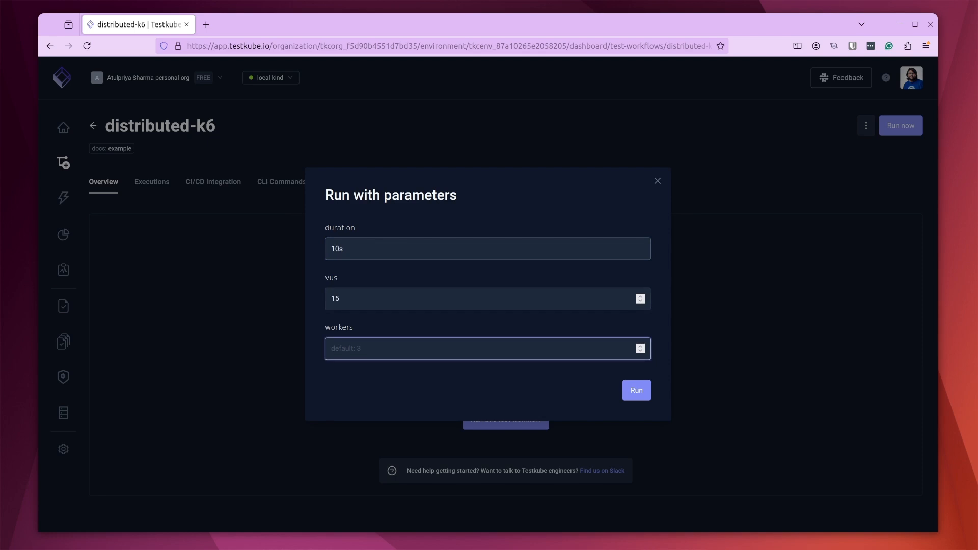
text(5)
click(551, 376)
click(640, 390)
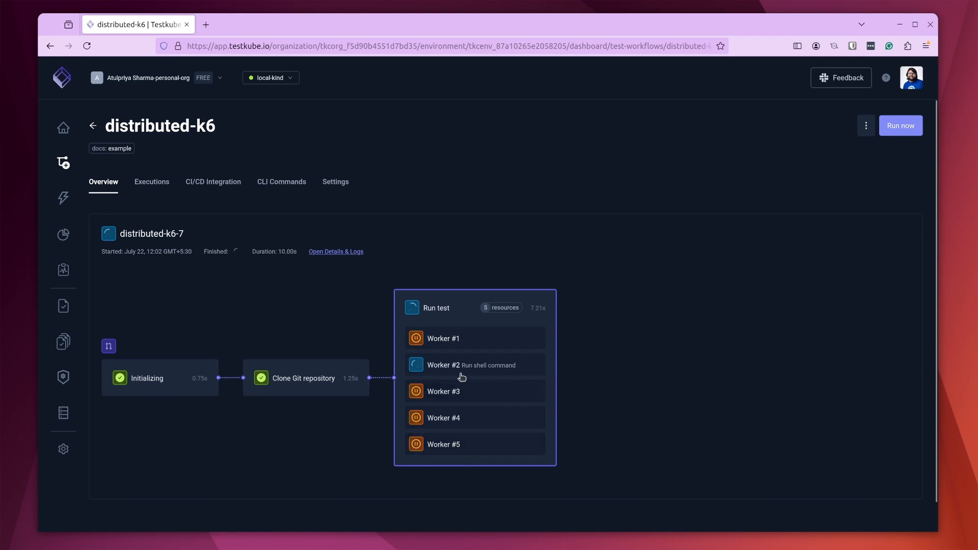
- Open the Run test execution details and view k6-test-report.html from folder 1 of the rvlsd80 artifacts
click(463, 325)
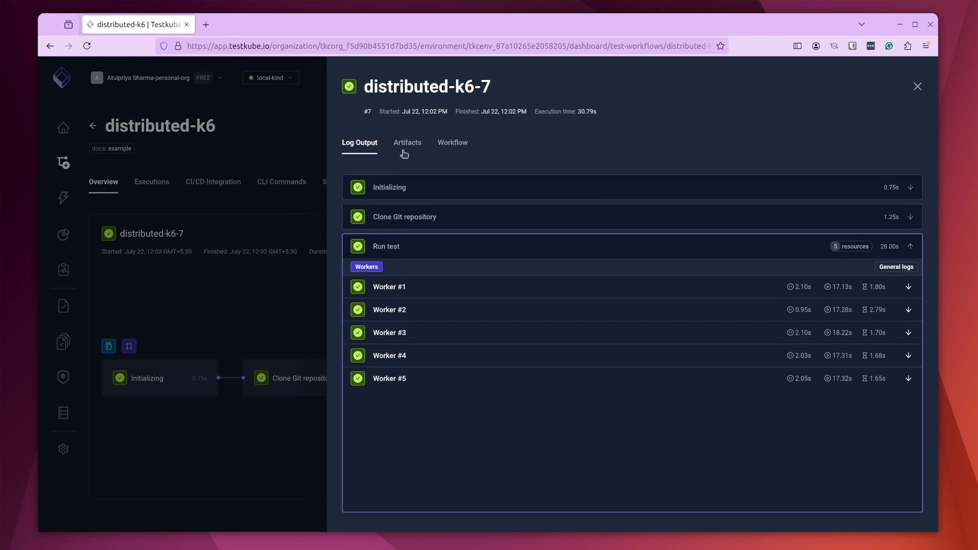
click(406, 145)
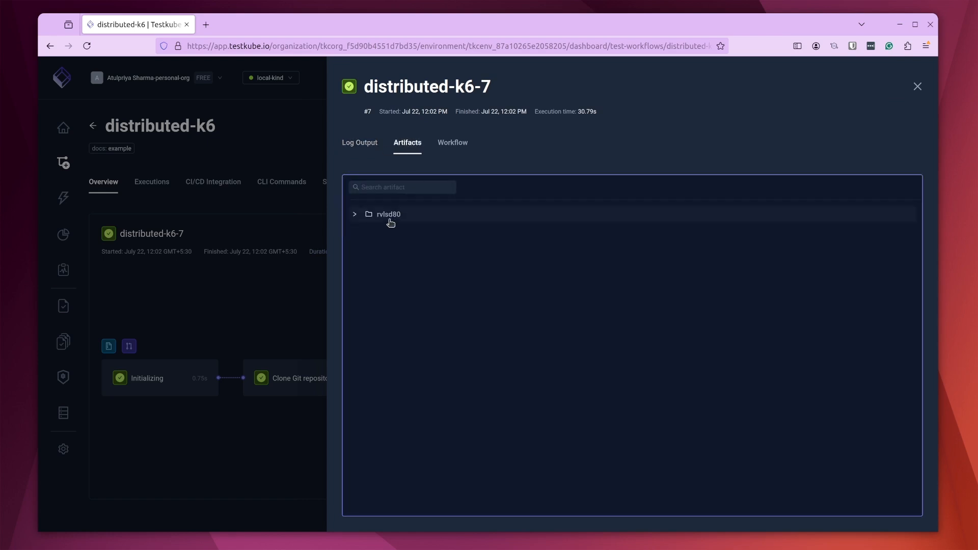
click(355, 214)
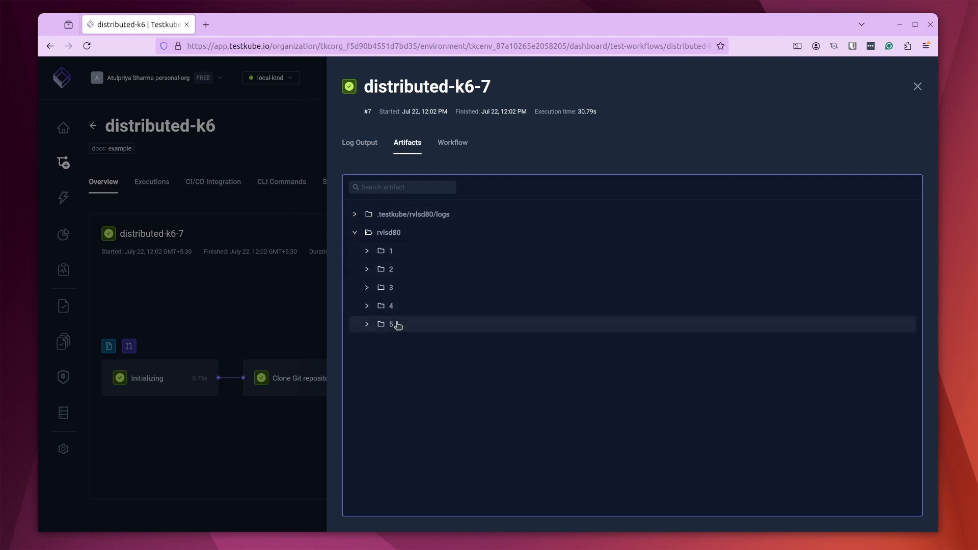
click(365, 251)
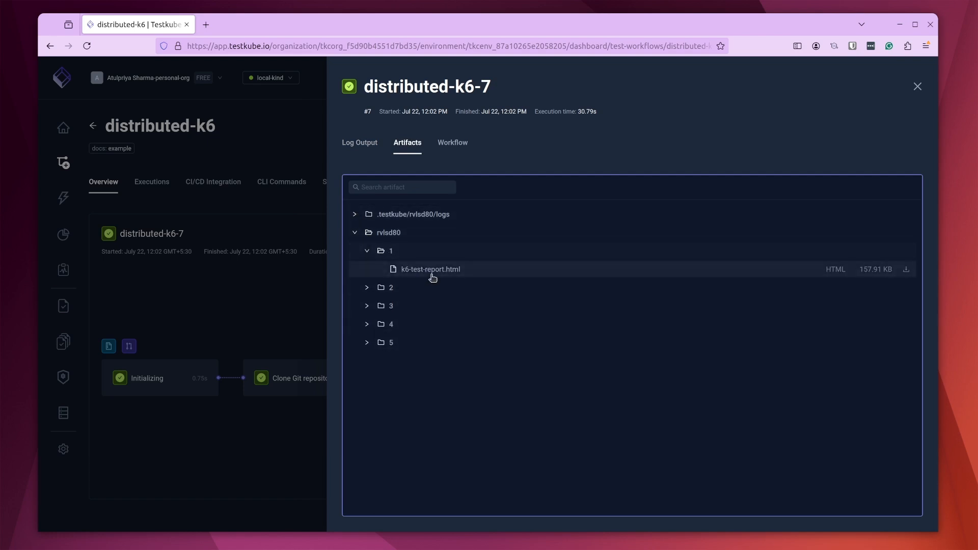
click(431, 275)
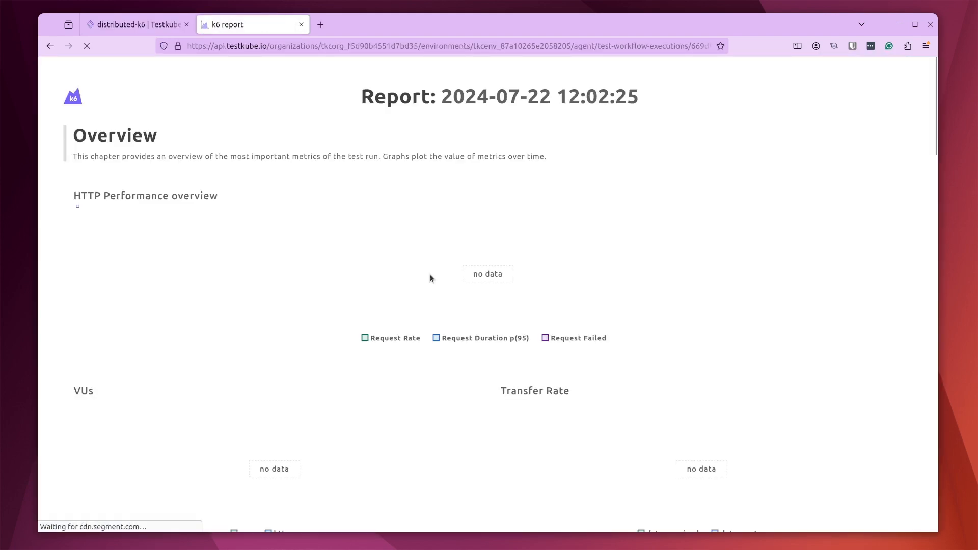
- Review the k6 report down to its Summary section and examine the Trends metrics table
scroll(430, 275, down, 20)
scroll(430, 278, down, 15)
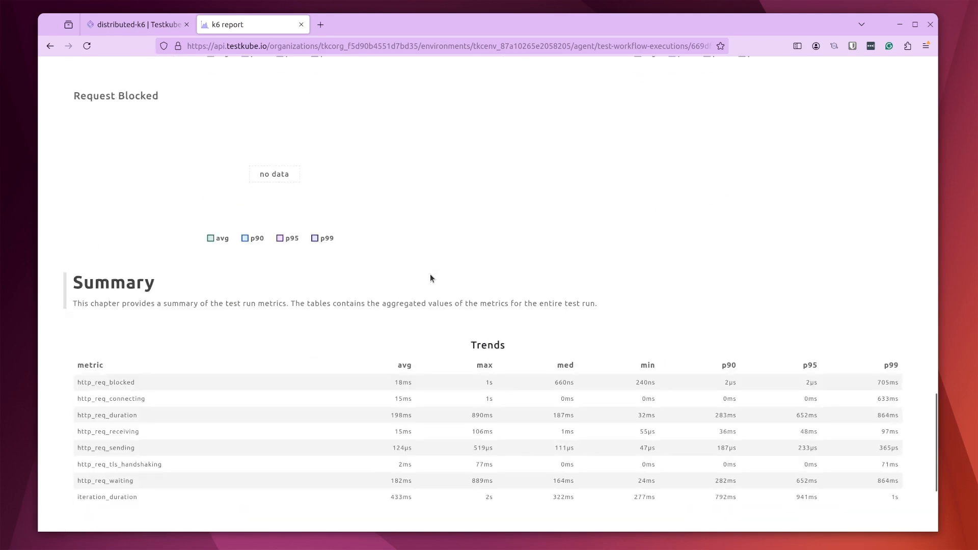
drag(75, 200, 906, 328)
click(912, 331)
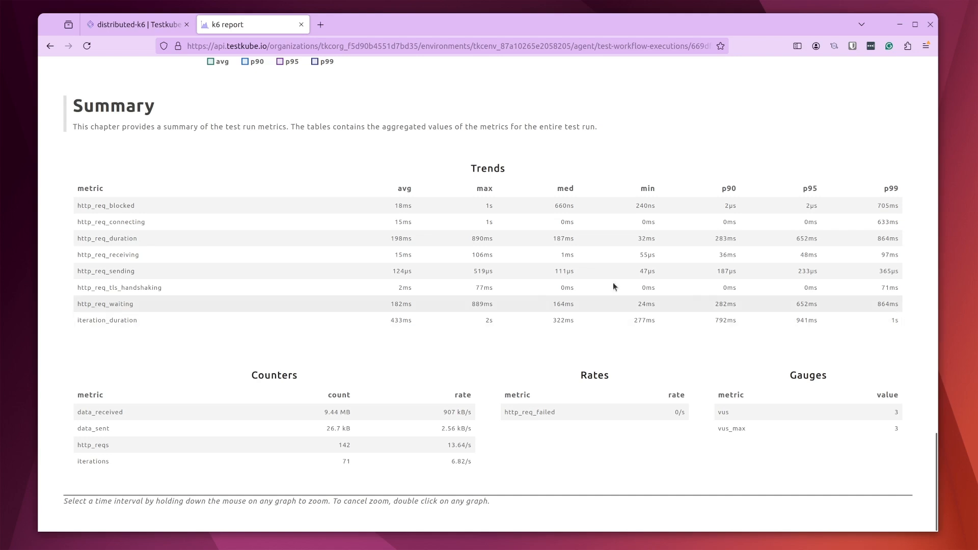
- Return to the Testkube artifacts view, collapse folder 1 and close the execution details
click(140, 27)
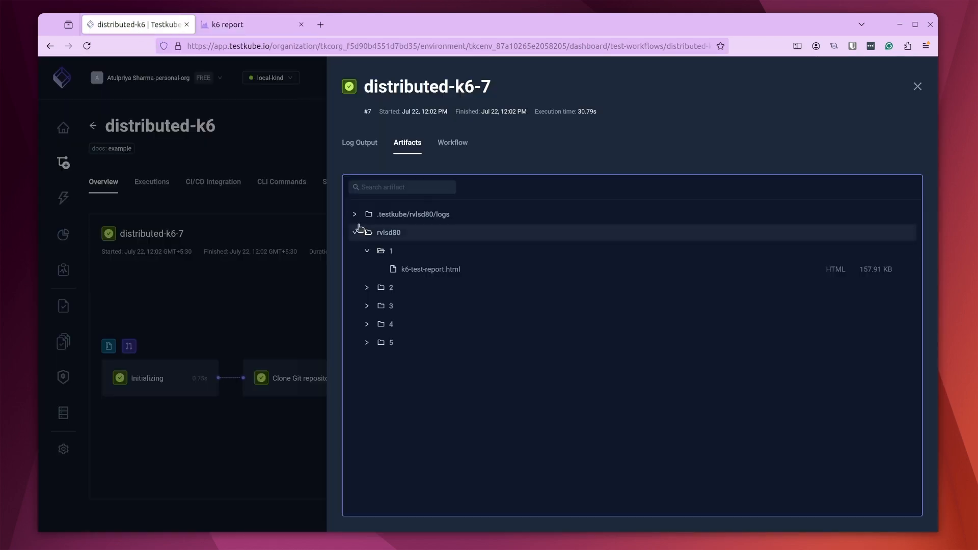
click(367, 253)
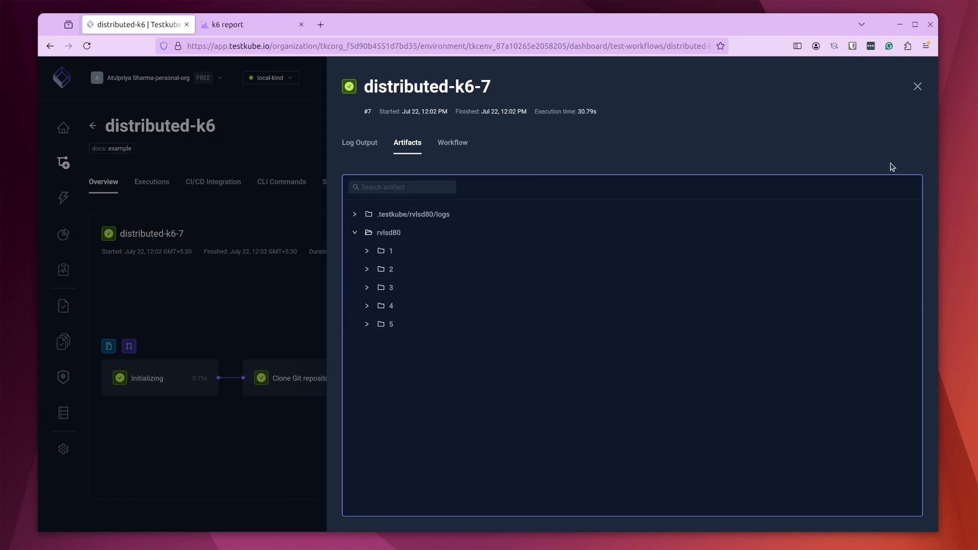
click(917, 88)
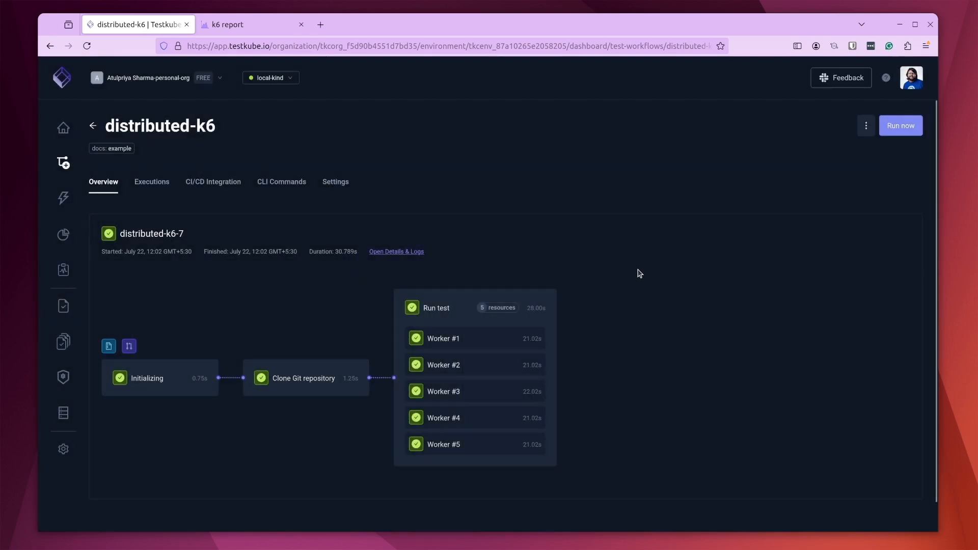